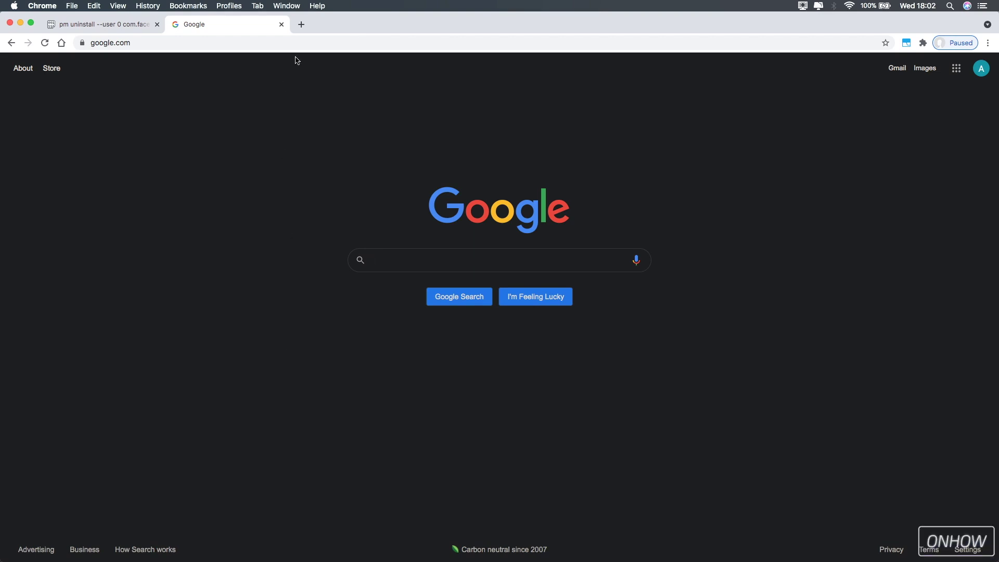
- Open chrome://flags in a new tab and search the flags for usb
left_click(301, 25)
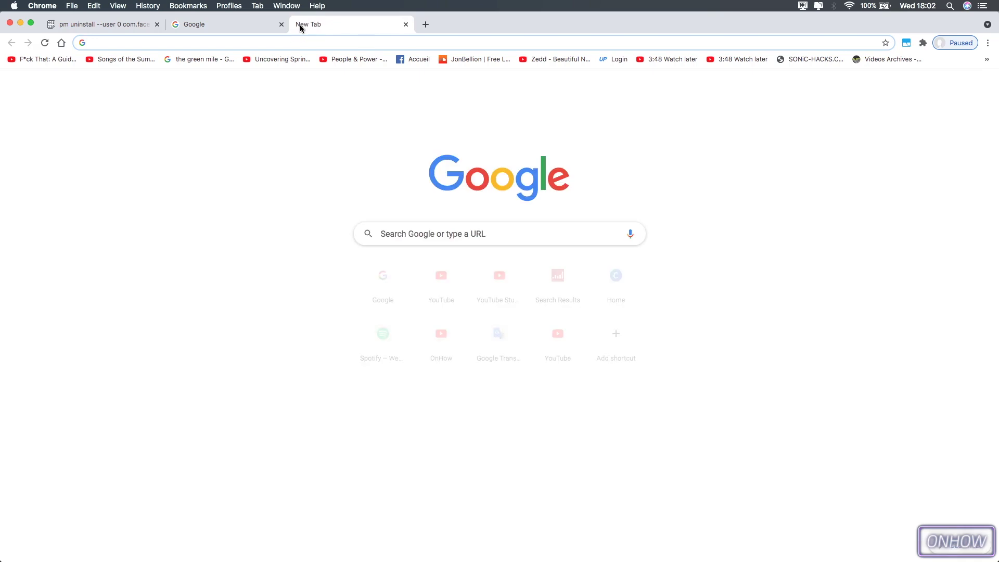
type("chrome")
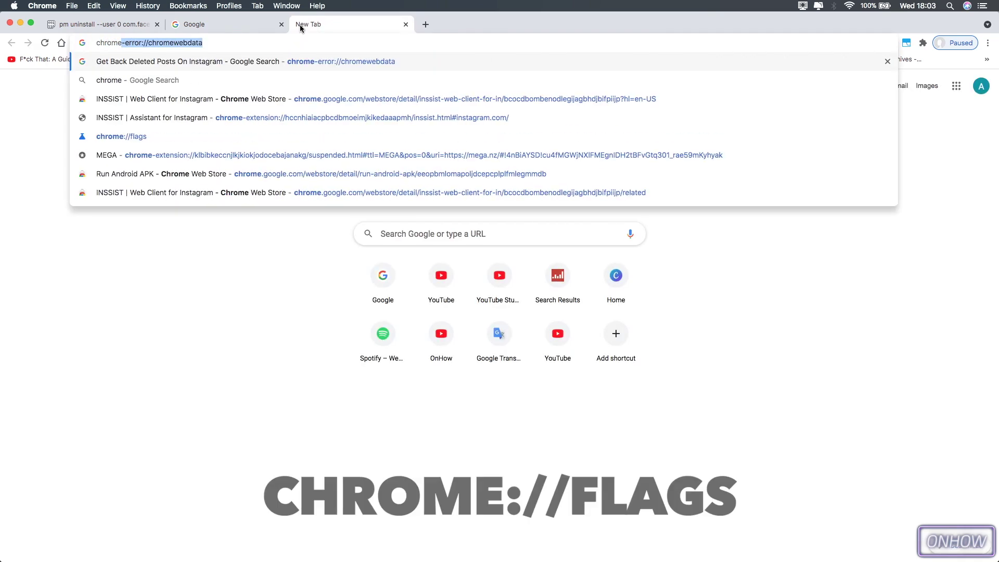
type(":")
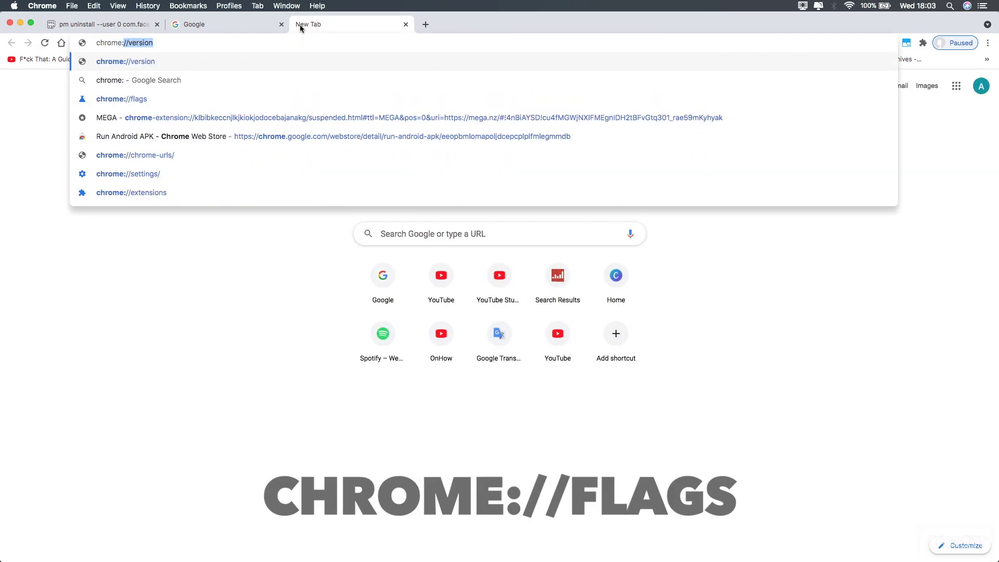
type("//fla")
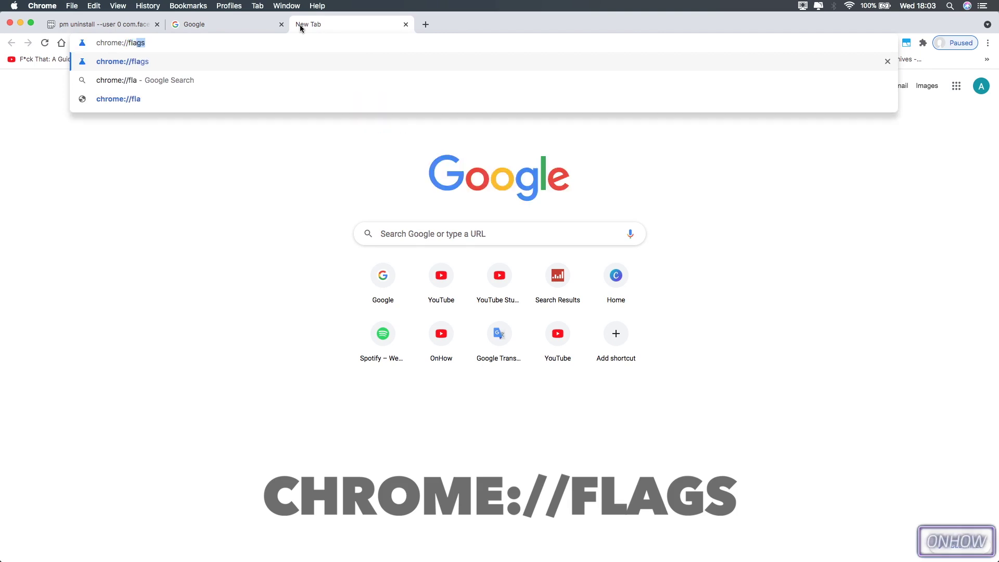
type("gs")
key("Return")
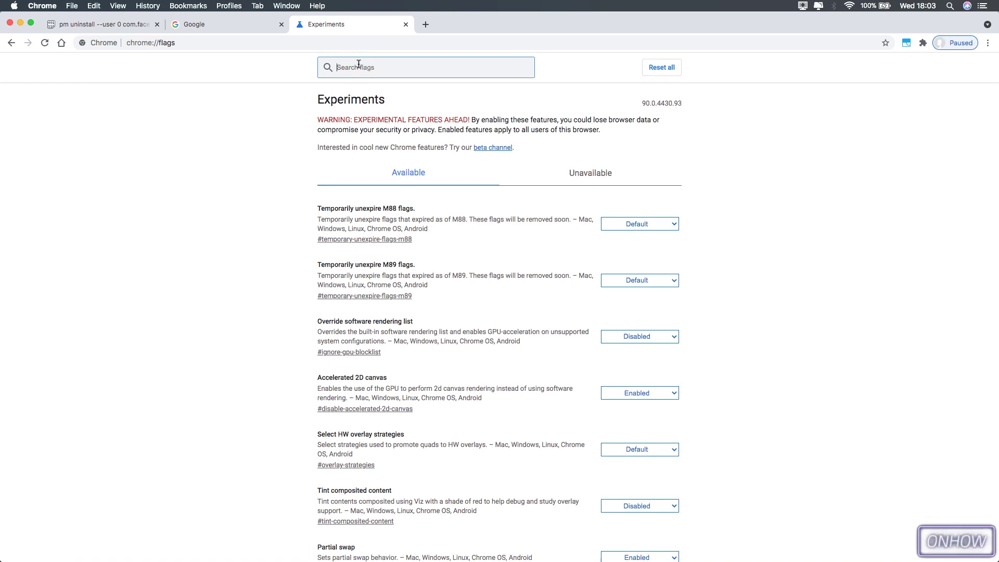
type("usb")
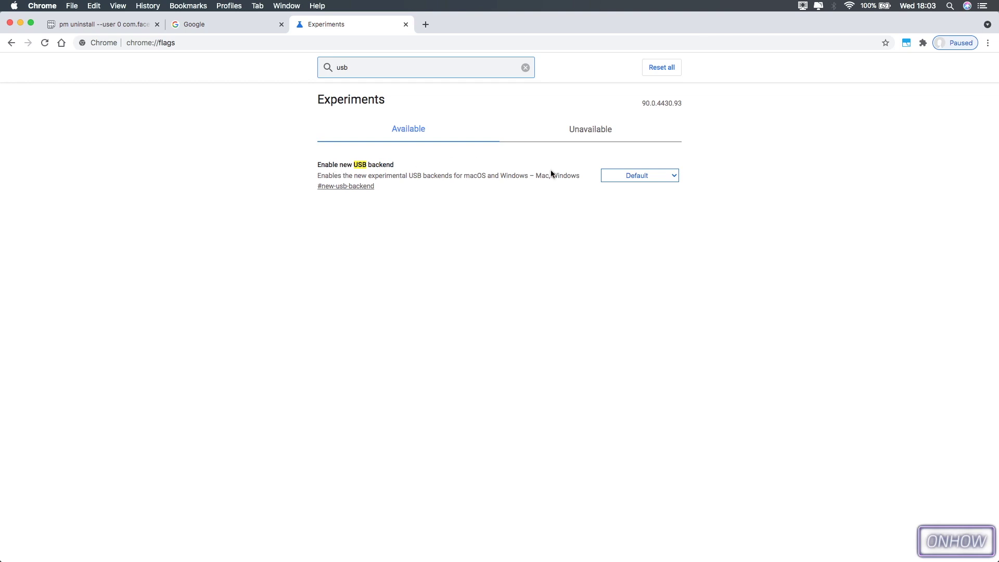
- Set Enable new USB backend to Enabled, relaunch Chrome, and close the Experiments tab
left_click(626, 176)
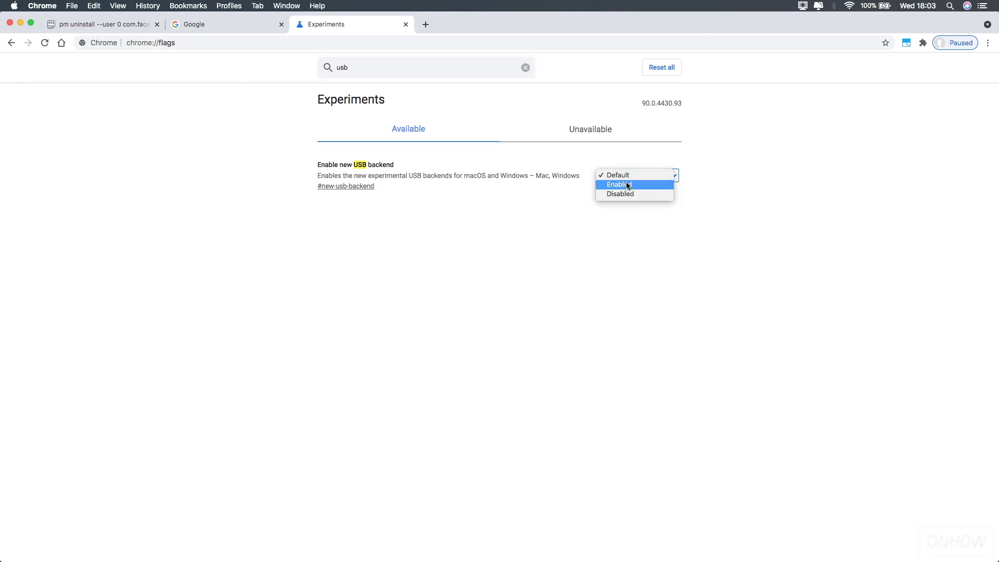
left_click(627, 184)
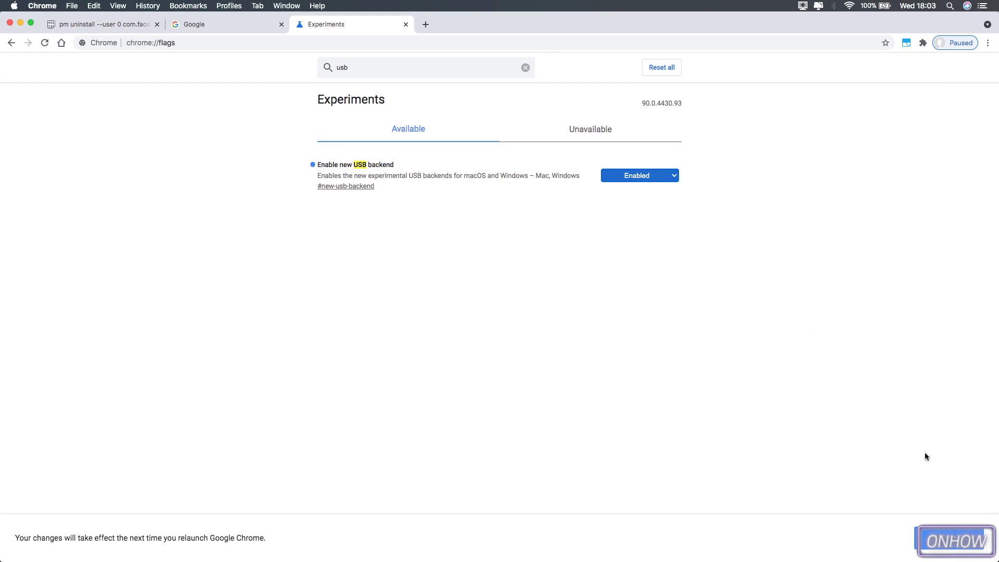
left_click(950, 534)
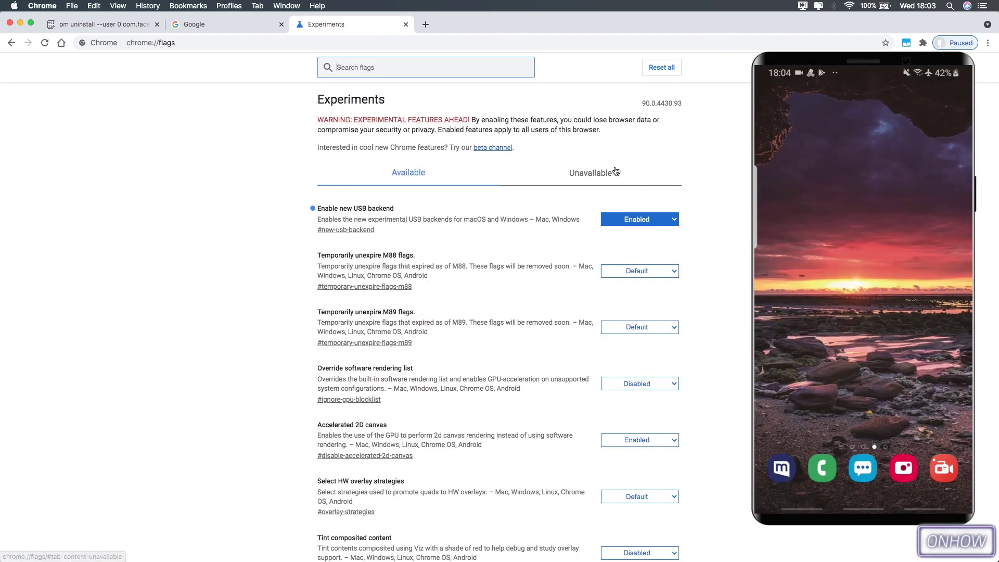
left_click(405, 25)
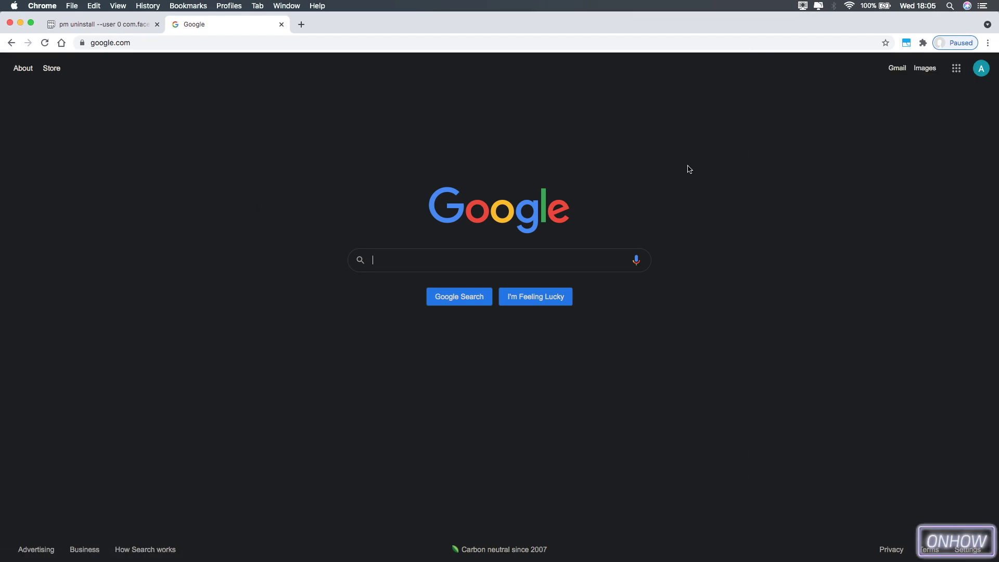
- Search Google for webadb and open the WebADB result at app.webadb.com
left_click(536, 260)
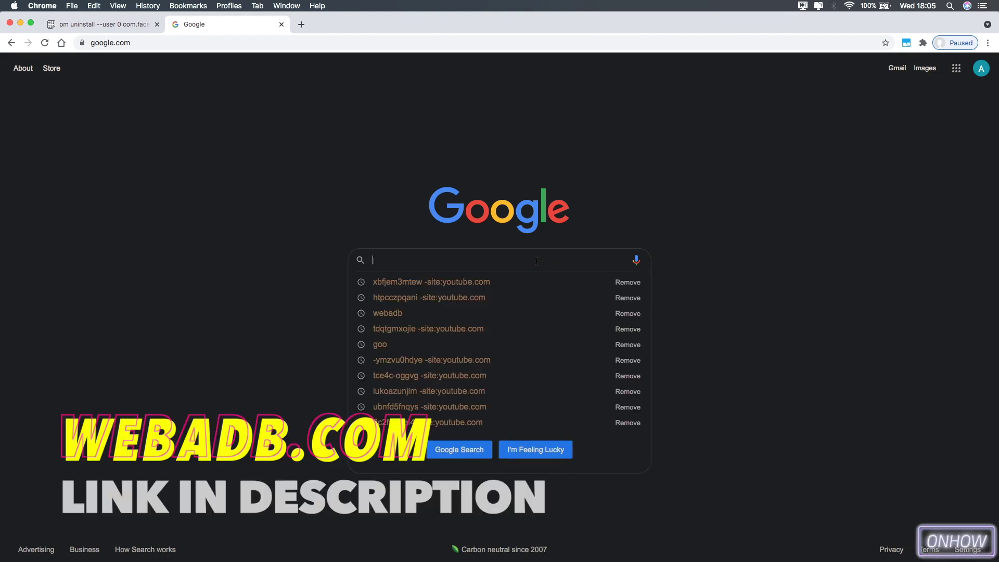
type("webadb")
key("Return")
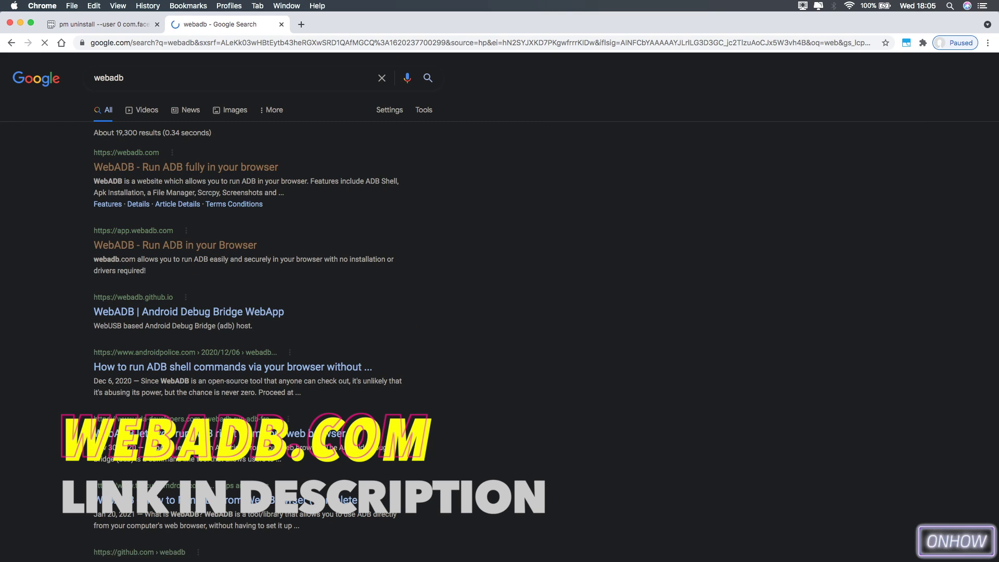
left_click(256, 170)
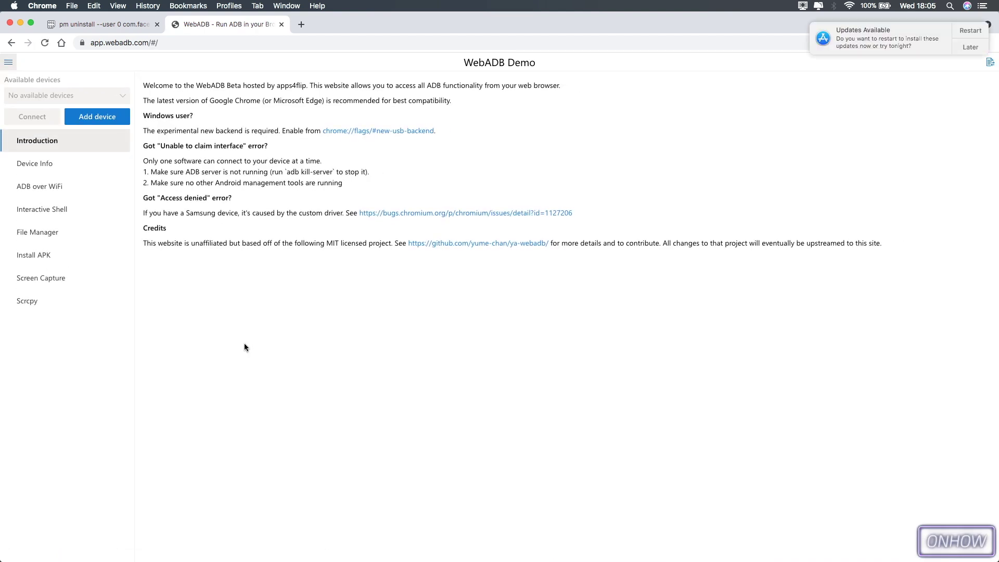
- Add the SAMSUNG_Android phone through the USB chooser, then select it and connect
left_click(107, 121)
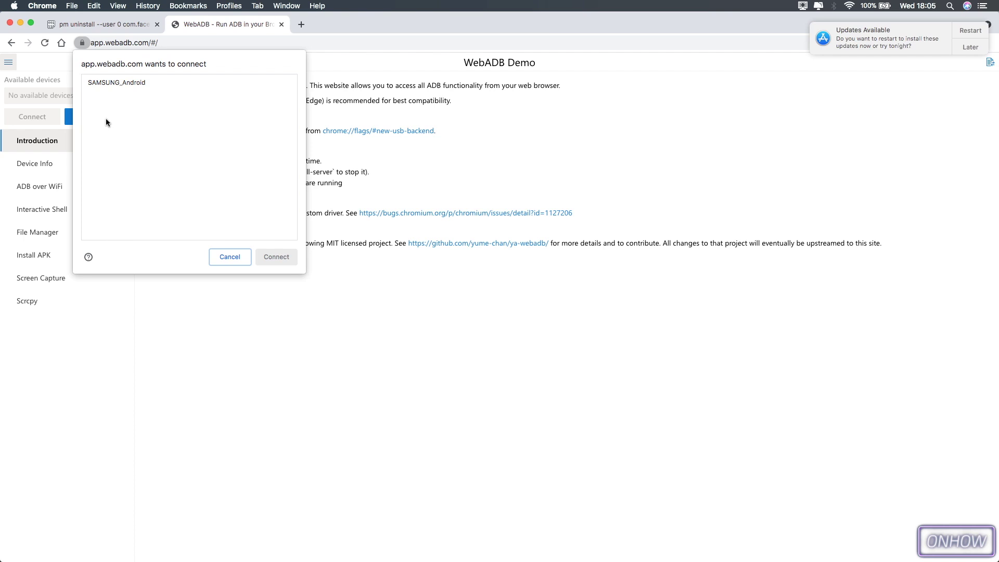
left_click(117, 86)
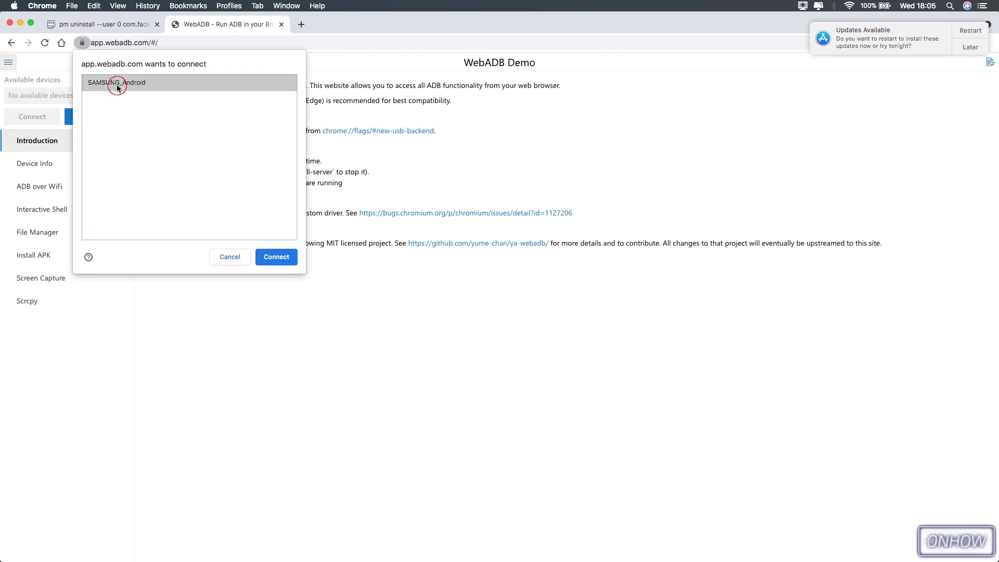
left_click(280, 259)
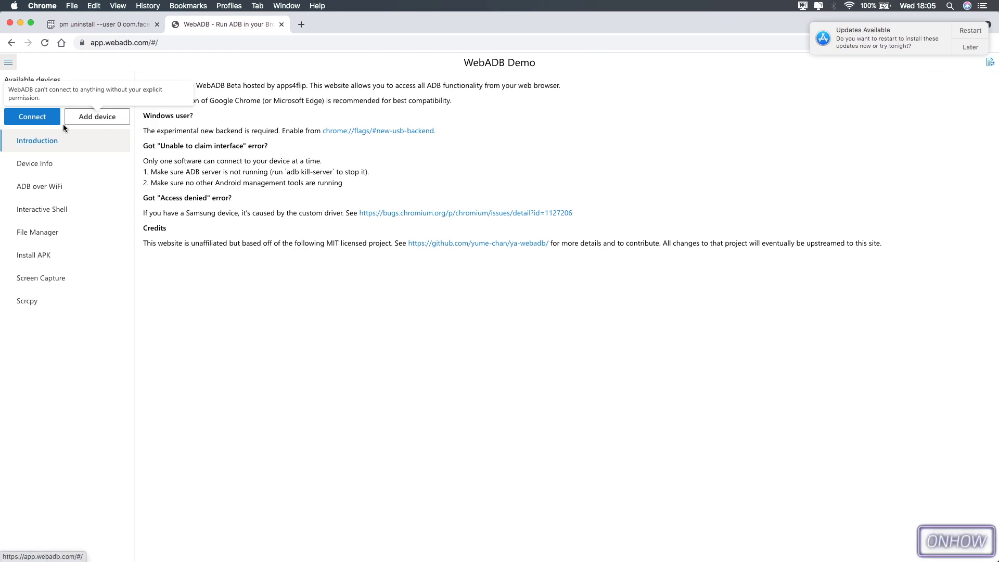
left_click(123, 99)
left_click(116, 112)
left_click(32, 116)
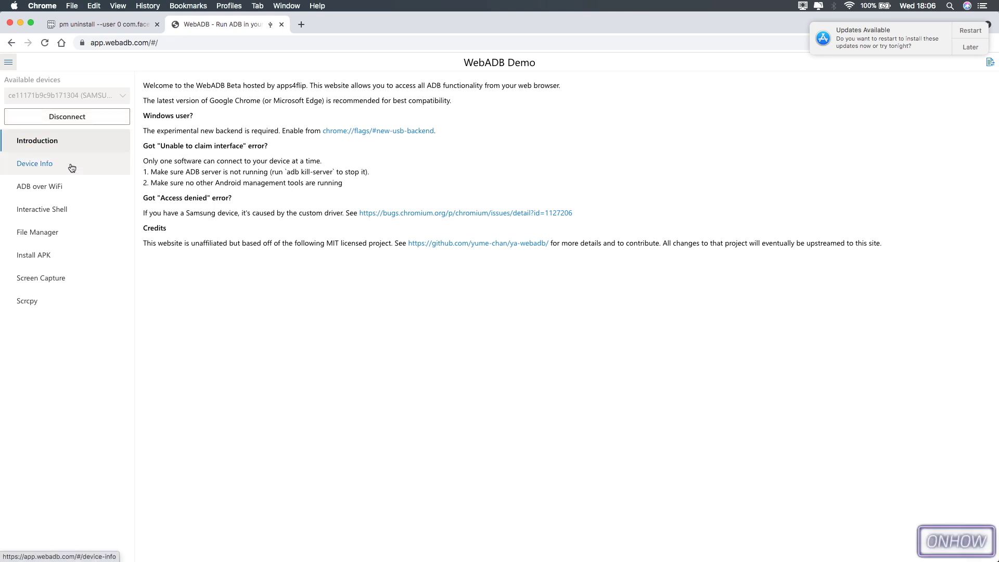
- Open the Interactive Shell and copy line 1's pm uninstall --user 0 com.facebook.katana command from Pastebin
left_click(79, 209)
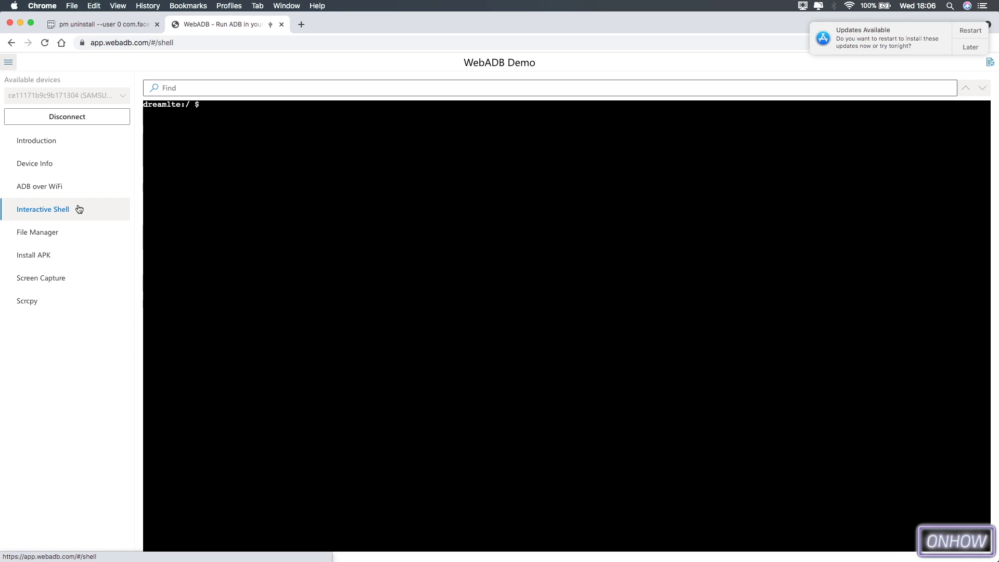
left_click(248, 108)
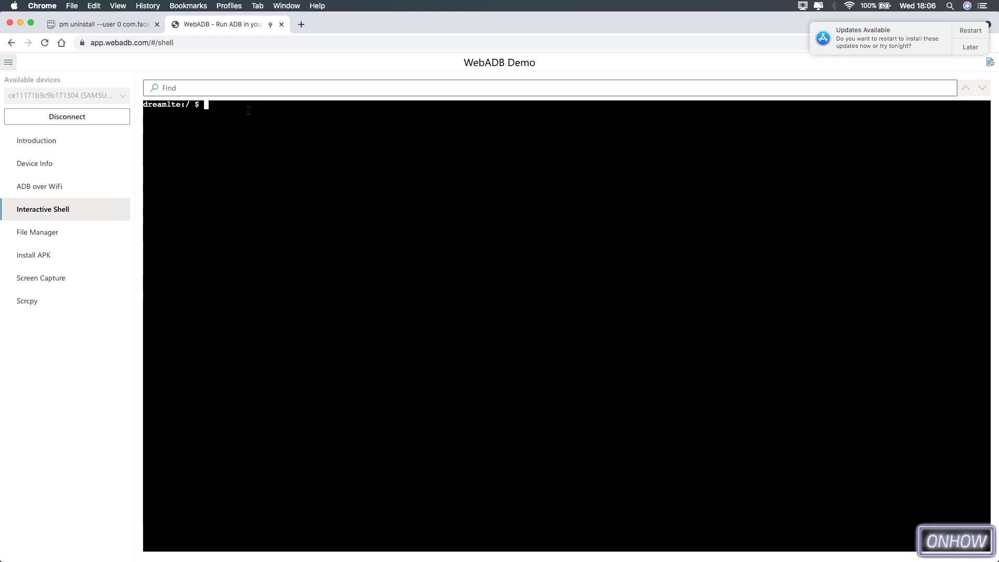
left_click(137, 24)
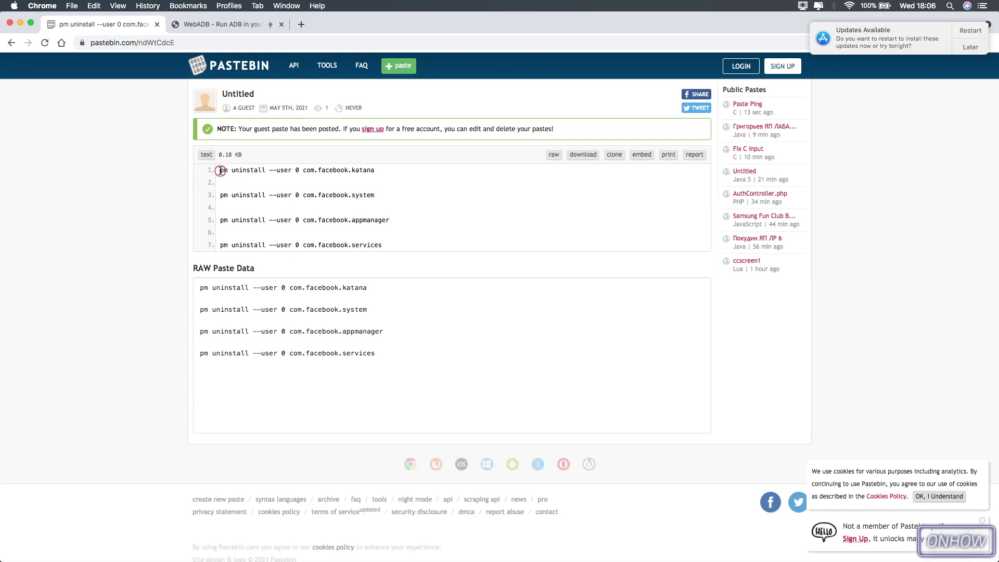
left_click_drag(343, 171, 378, 170)
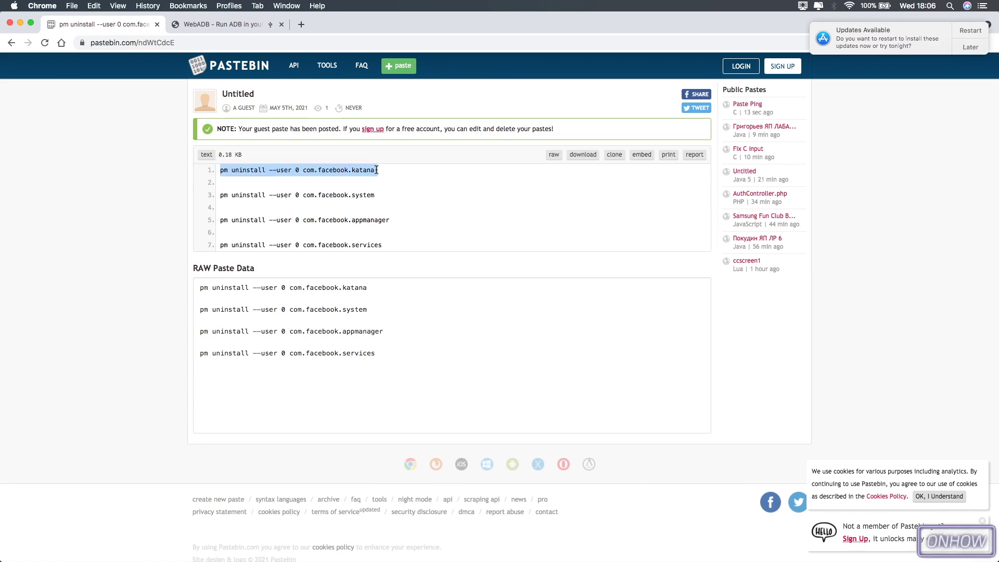
right_click(378, 171)
left_click(375, 181)
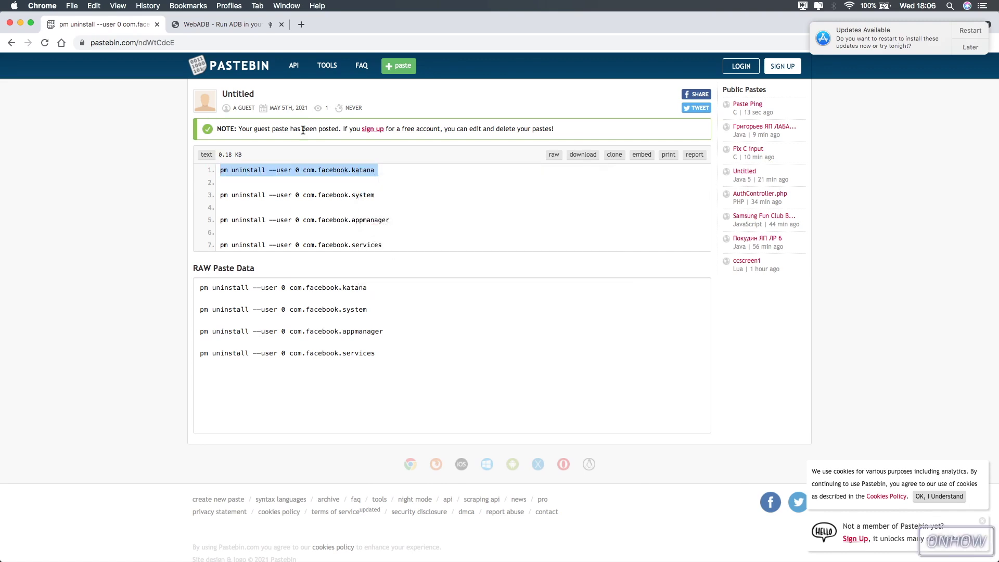
left_click(241, 27)
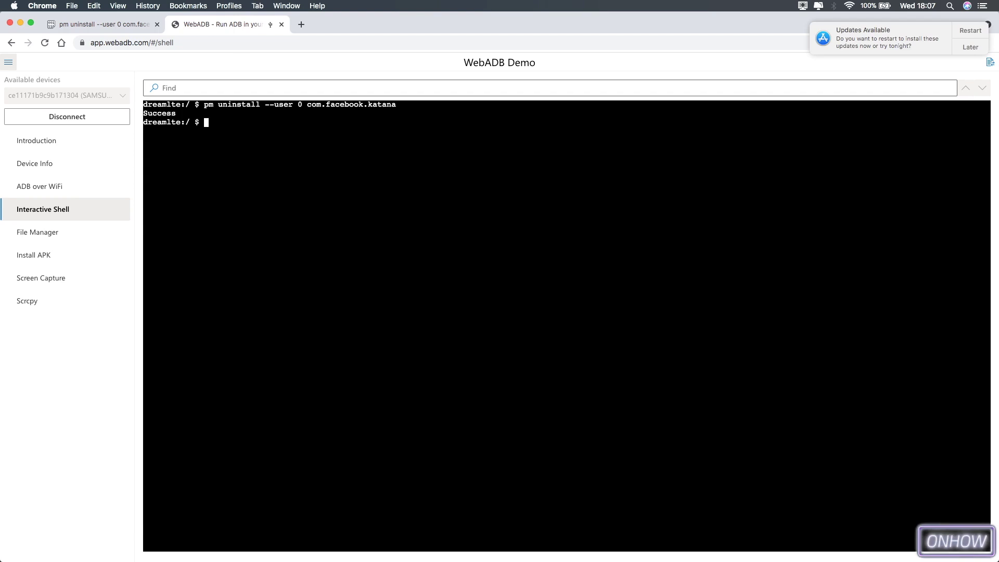
- Copy the com.facebook.system uninstall command from line 3 and paste it into the shell
double_click(160, 113)
left_click(126, 29)
right_click(259, 195)
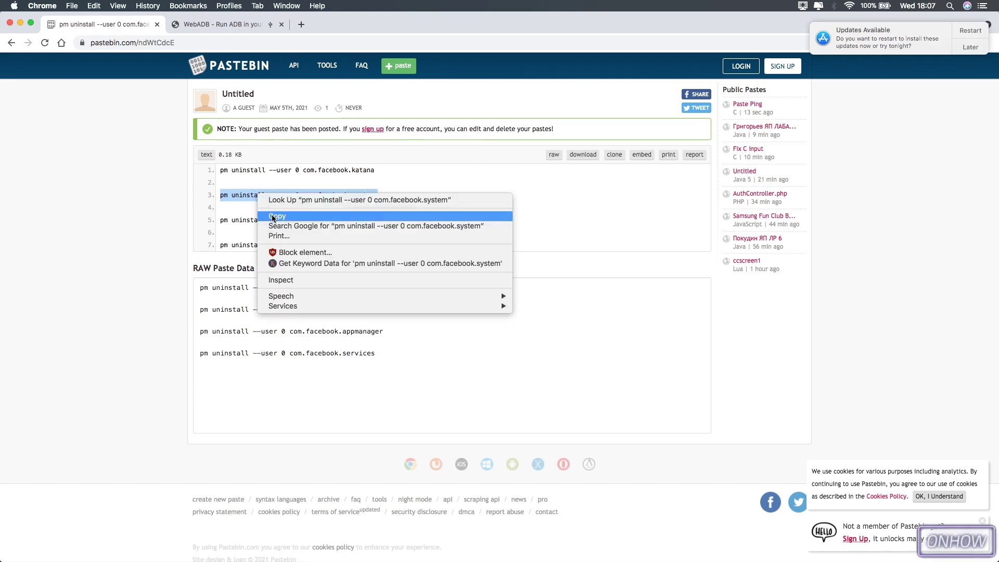
left_click(272, 217)
left_click(218, 24)
key("super+v")
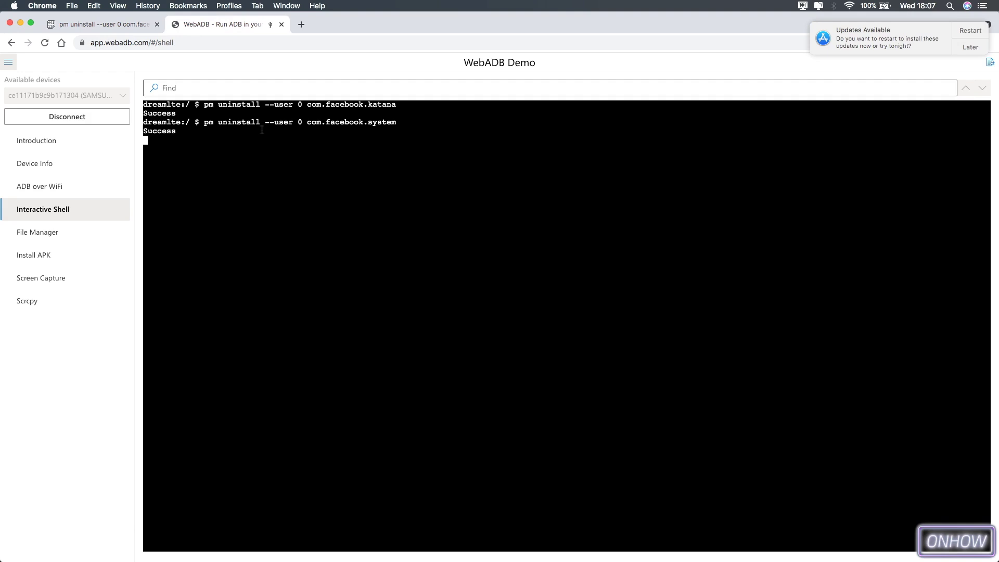
- Copy the com.facebook.appmanager uninstall command from line 5 and paste it into the shell
left_click(123, 25)
triple_click(256, 220)
right_click(256, 220)
left_click(270, 242)
left_click(218, 25)
key("super+v")
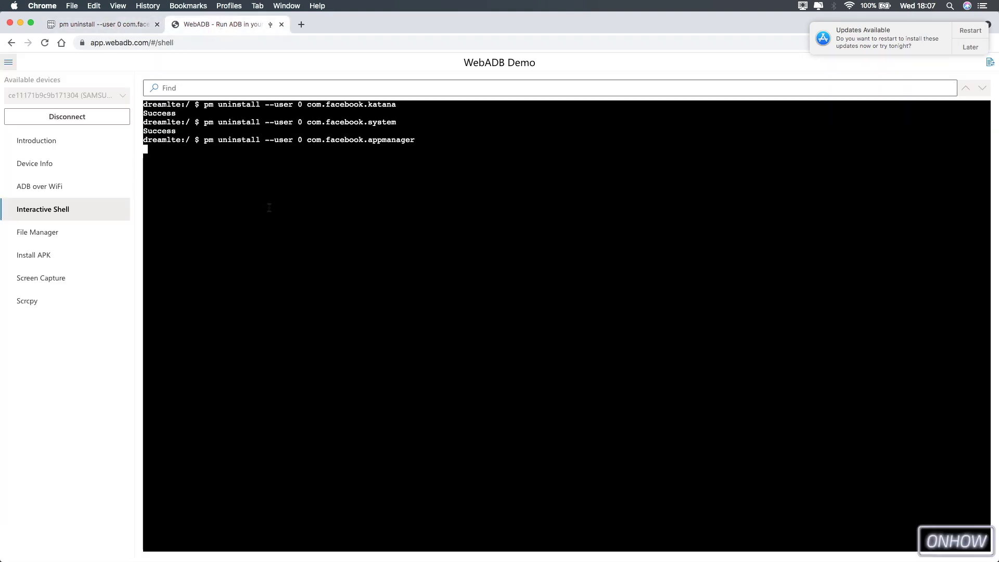
- Copy the com.facebook.services uninstall command from line 7 and run it in the shell
left_click(123, 25)
triple_click(291, 245)
right_click(292, 246)
left_click(304, 268)
key("ctrl+Tab")
key("super+v")
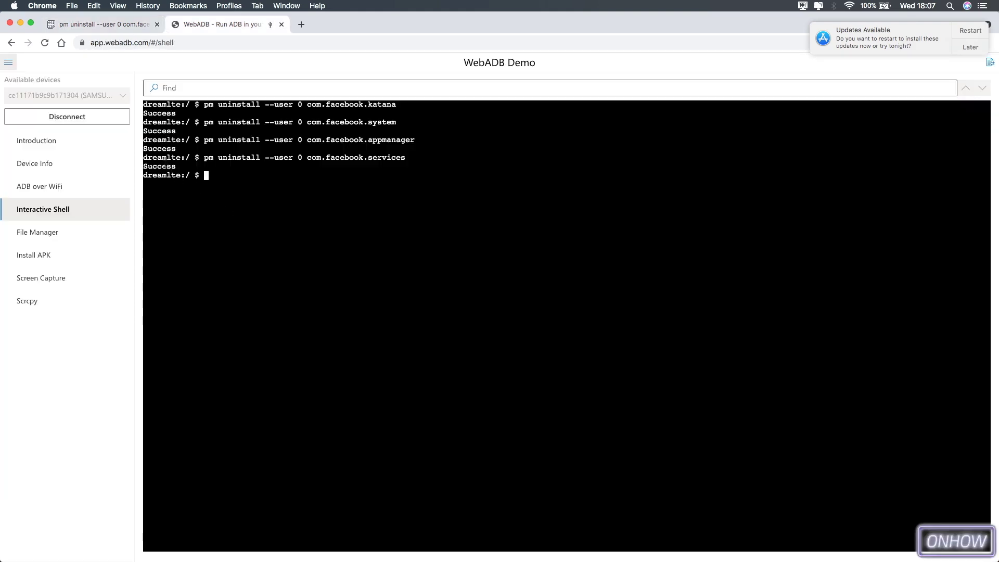
left_click(164, 166)
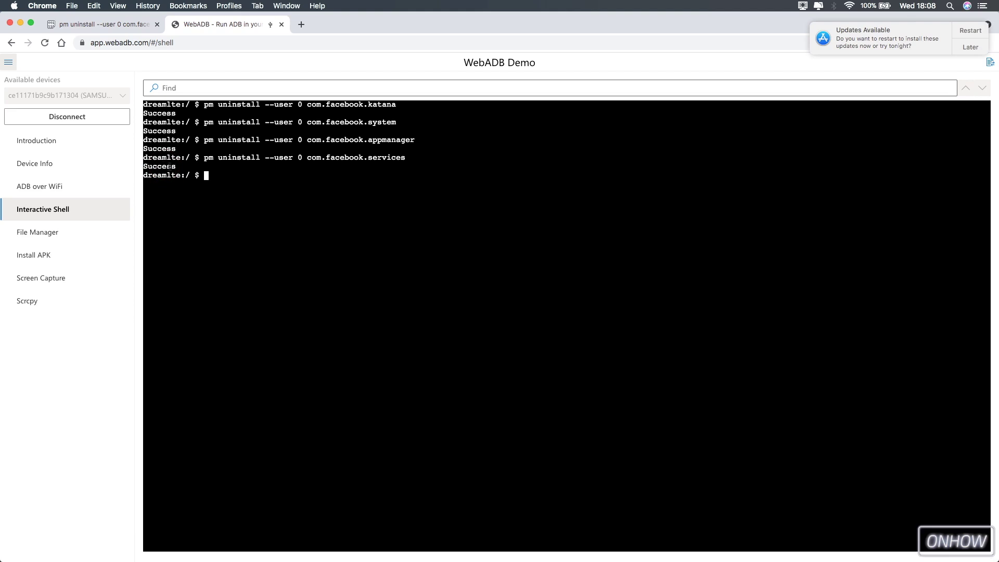
- Highlight the four commands and their Success results, then close the WebADB tab
left_click_drag(176, 167, 159, 106)
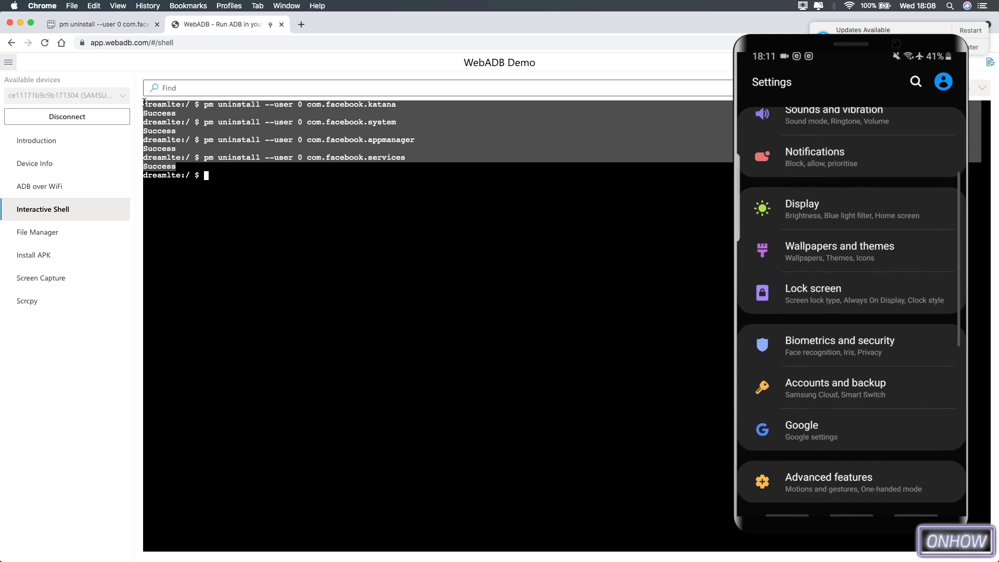
left_click(241, 175)
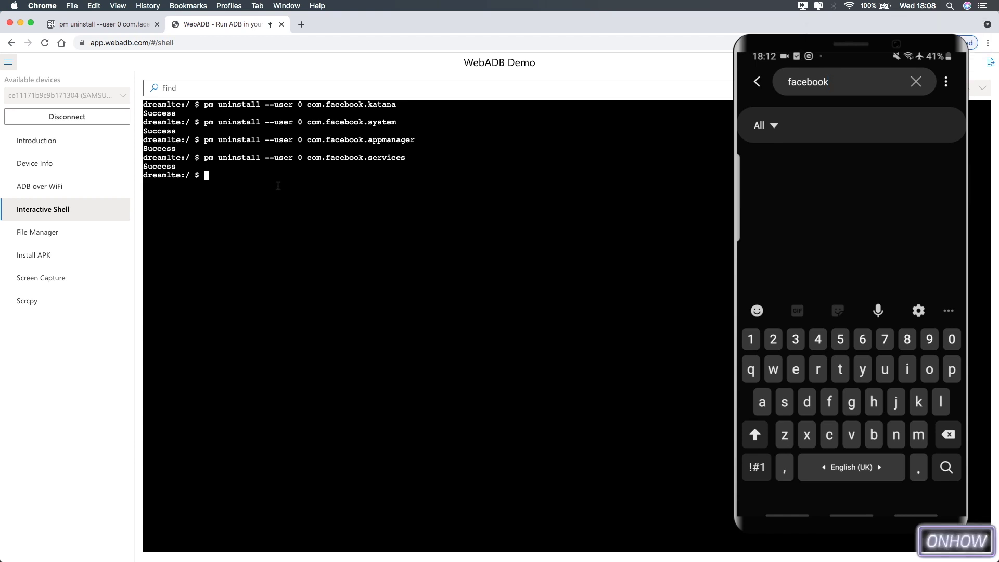
left_click(281, 25)
left_click(155, 210)
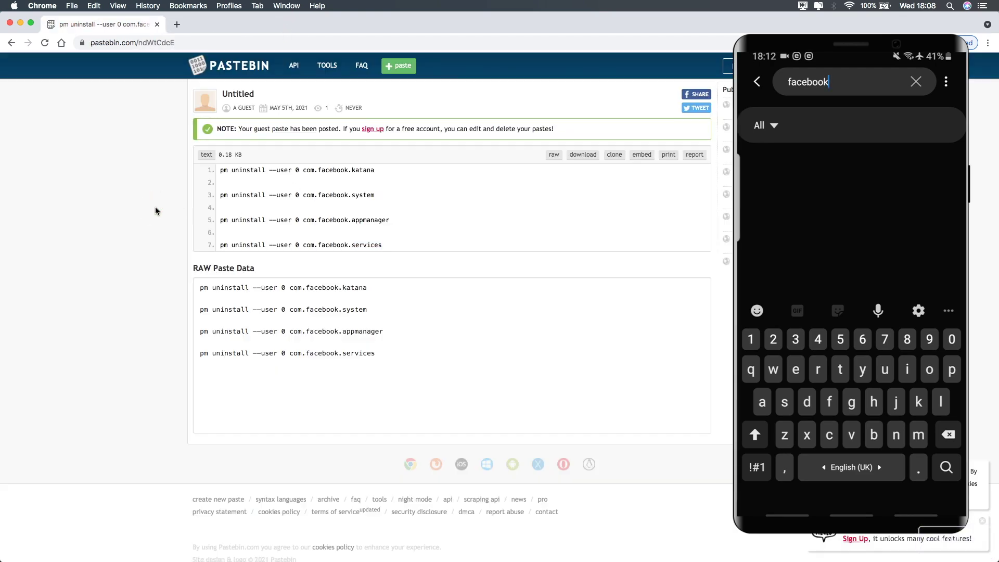